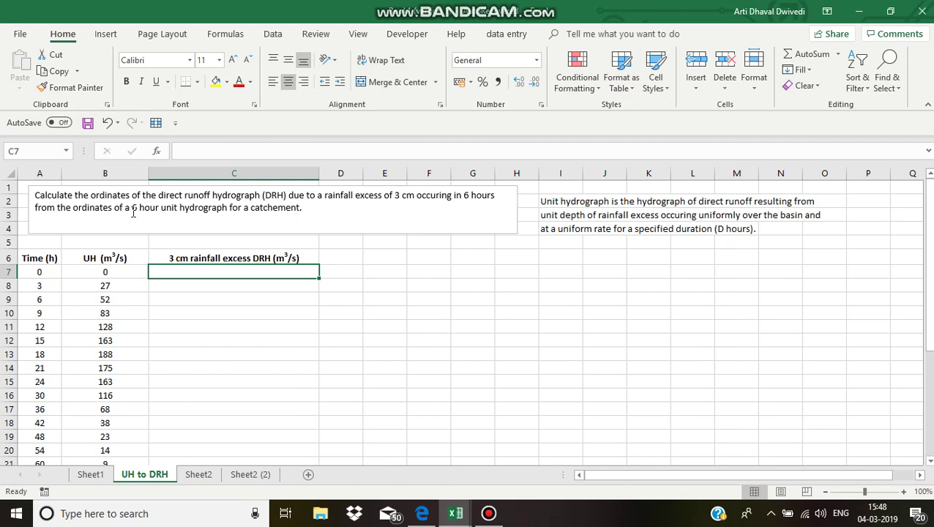
Review the problem statement, the unit hydrograph ordinates in column B and the empty 3 cm DRH column
left_click(303, 210)
left_click(120, 271)
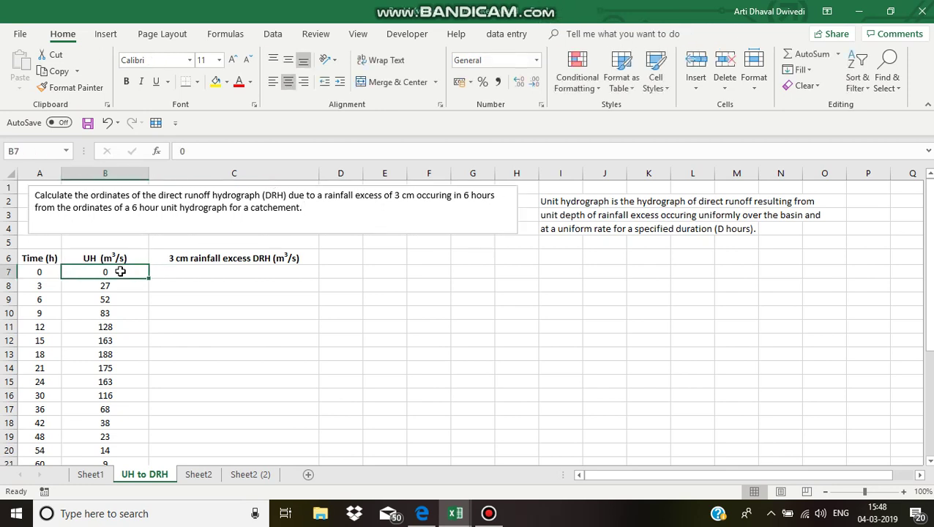
key("Down")
key("Down")
key("Up")
key("Up")
scroll(105, 285, "down", 1)
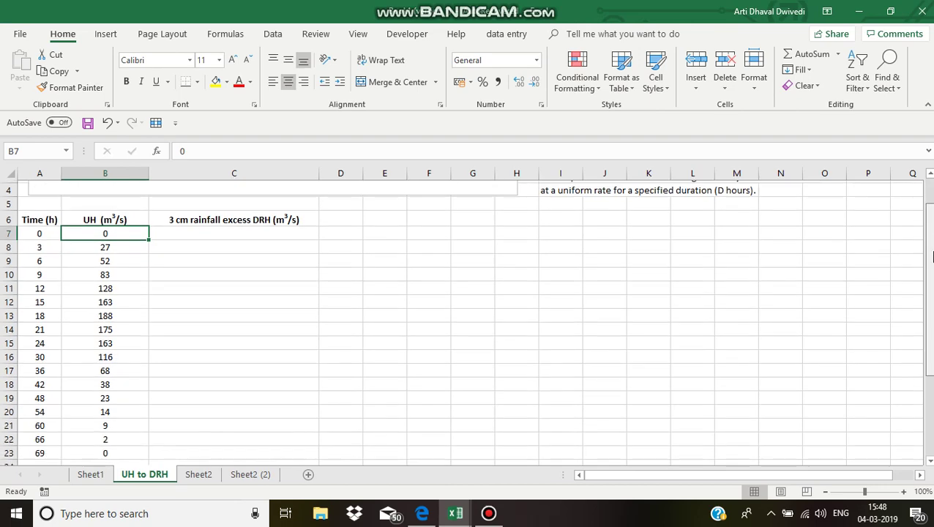
scroll(104, 285, "up", 1)
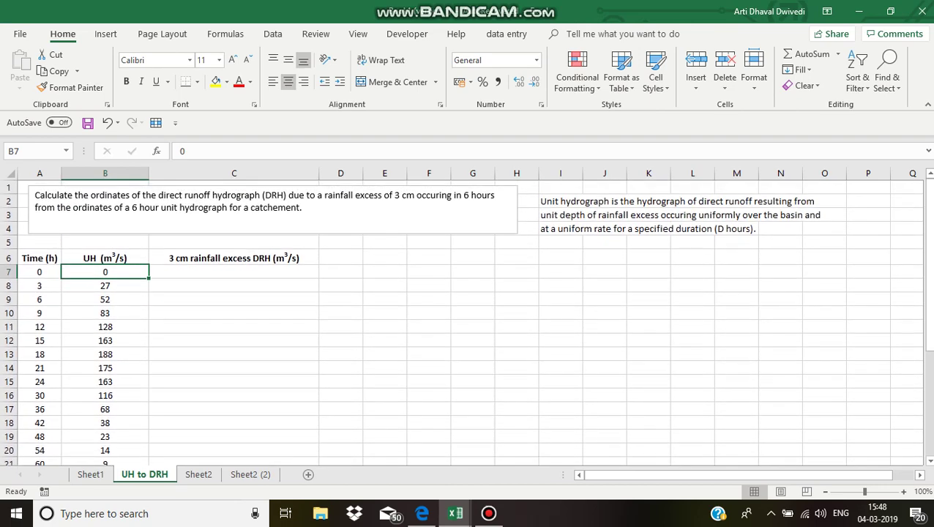
left_click(276, 269)
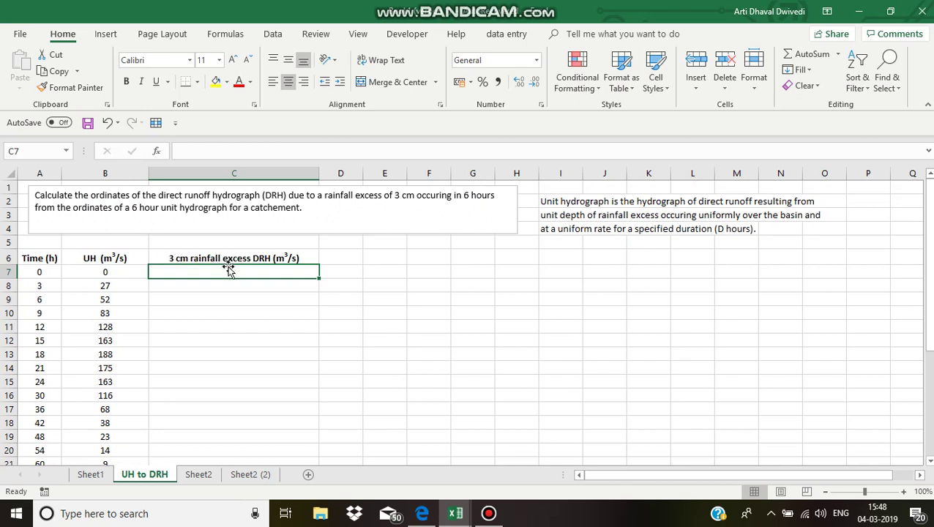
left_click(123, 270)
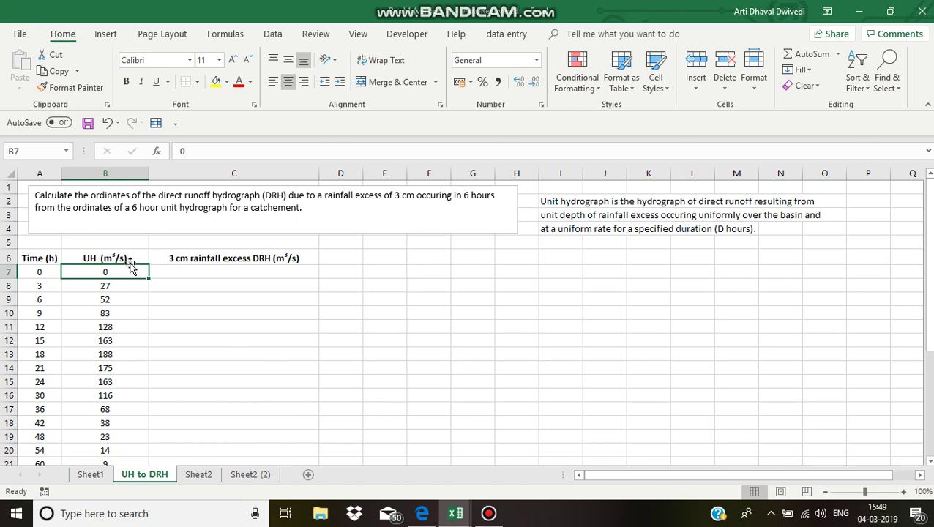
Enter the formula =B7*3 in C7 and fill it down column C to row 23
left_click(215, 271)
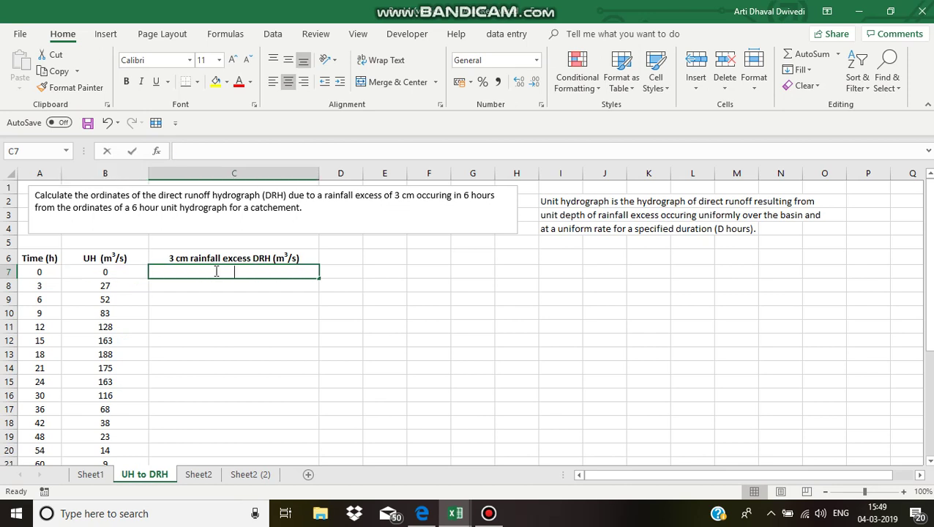
type("=")
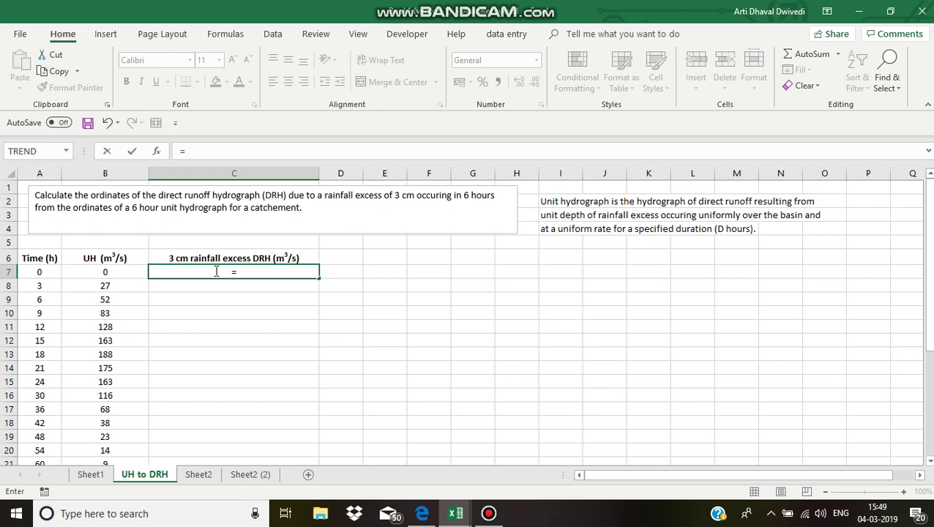
left_click(116, 272)
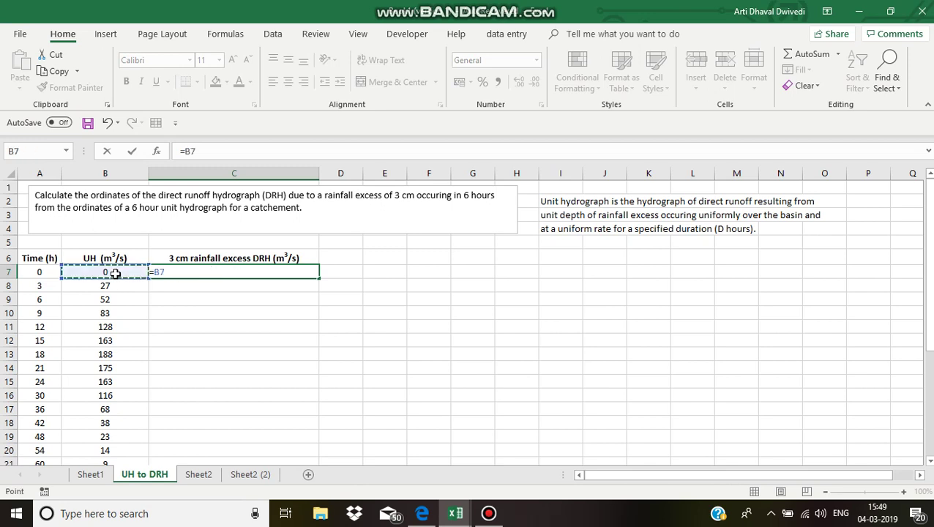
type("*")
key("Return")
left_click(283, 273)
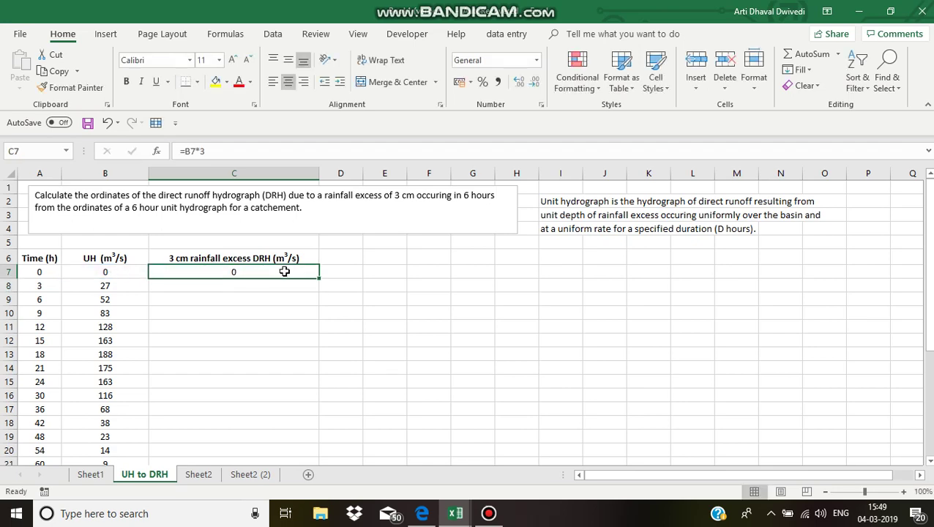
double_click(318, 279)
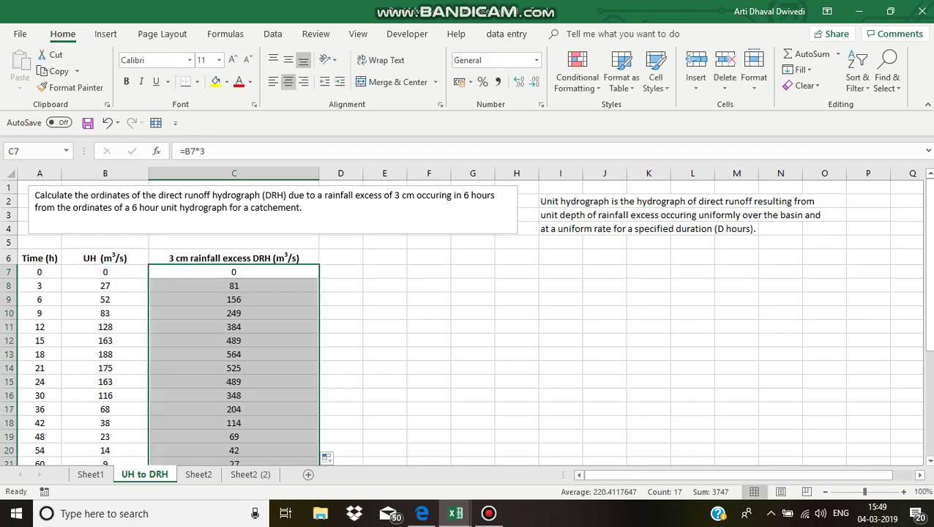
Check the formulas and computed ordinates in the 3 cm rainfall excess DRH column down to row 23
scroll(469, 322, "down", 2)
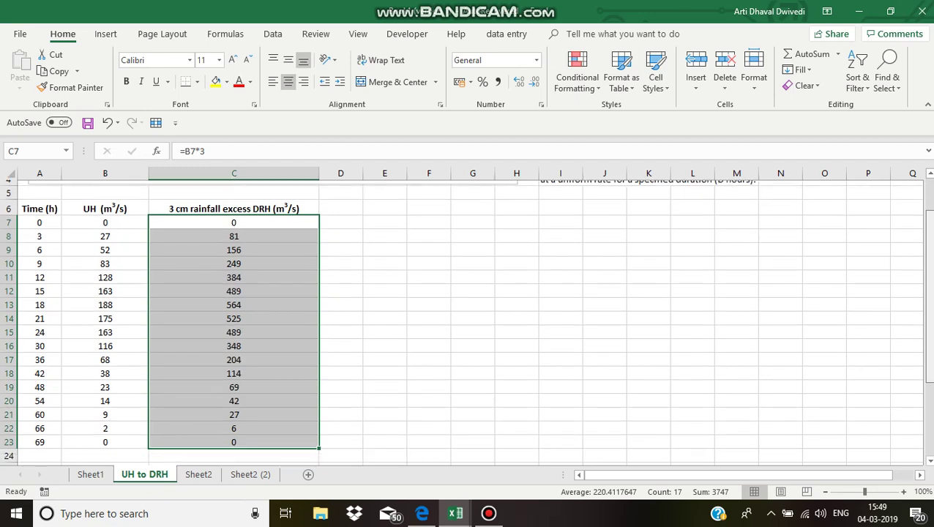
scroll(469, 322, "down", 1)
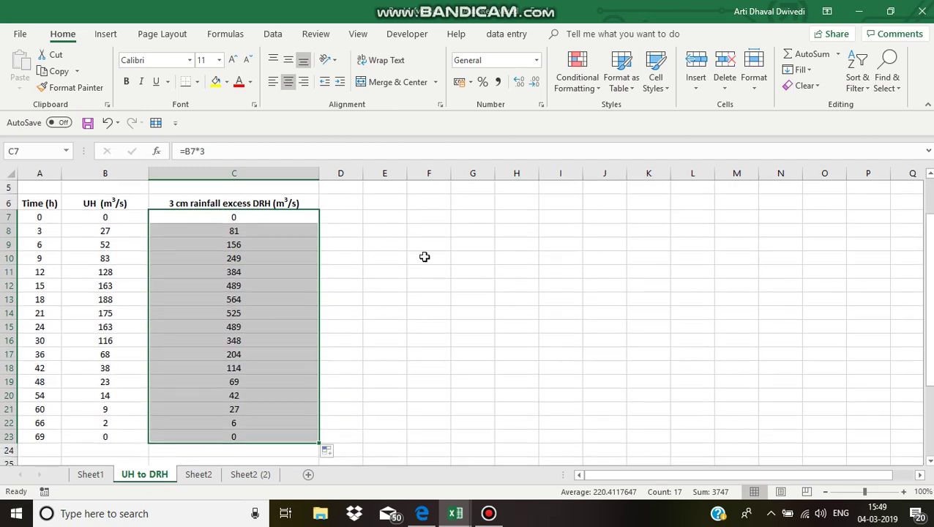
left_click(211, 273)
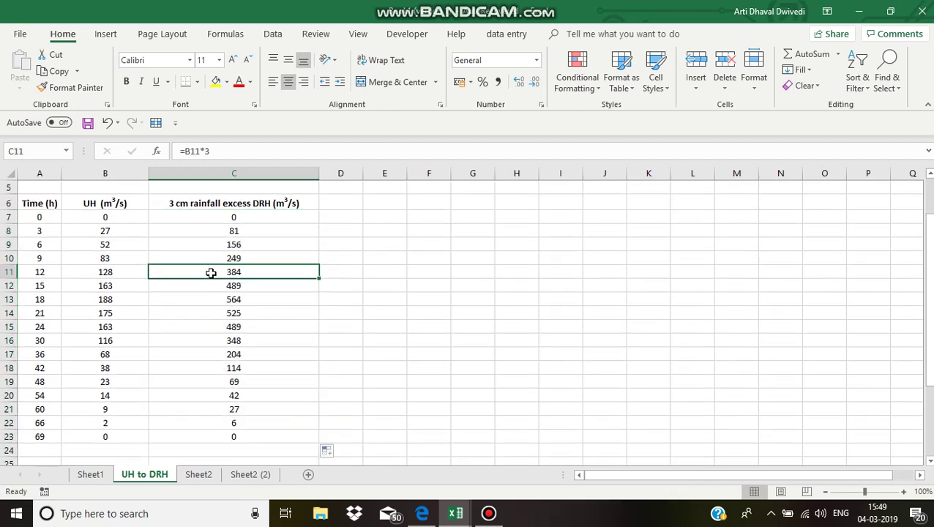
left_click(212, 312)
left_click(215, 368)
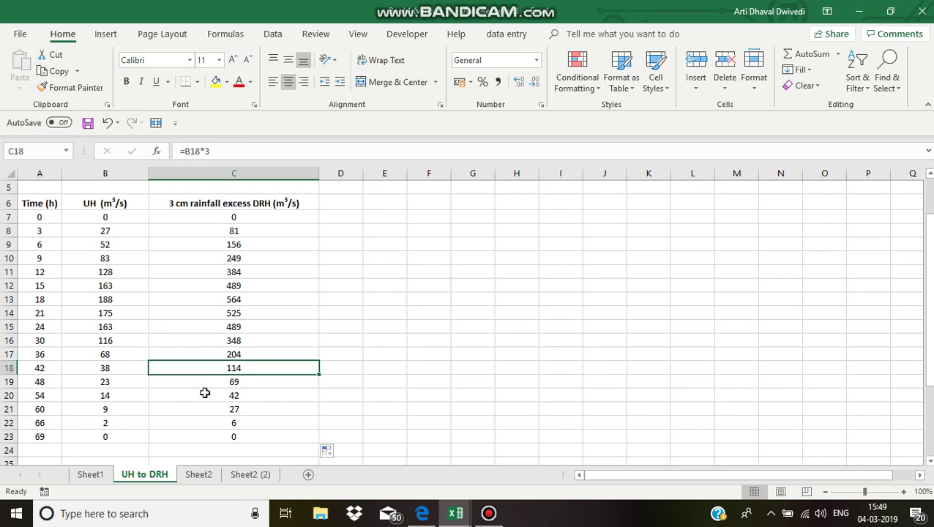
left_click(205, 436)
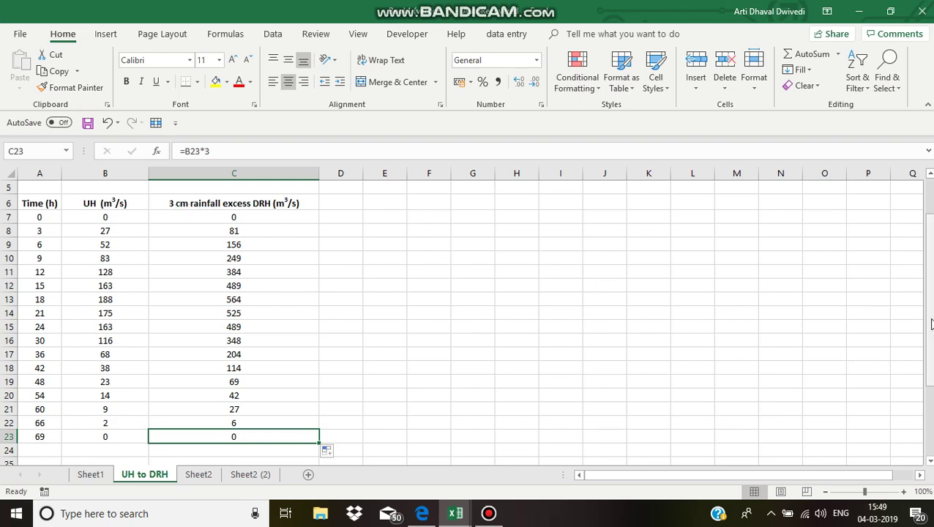
mouse_move(931, 324)
left_mouse_down()
mouse_move(931, 274)
mouse_move(931, 322)
left_mouse_up()
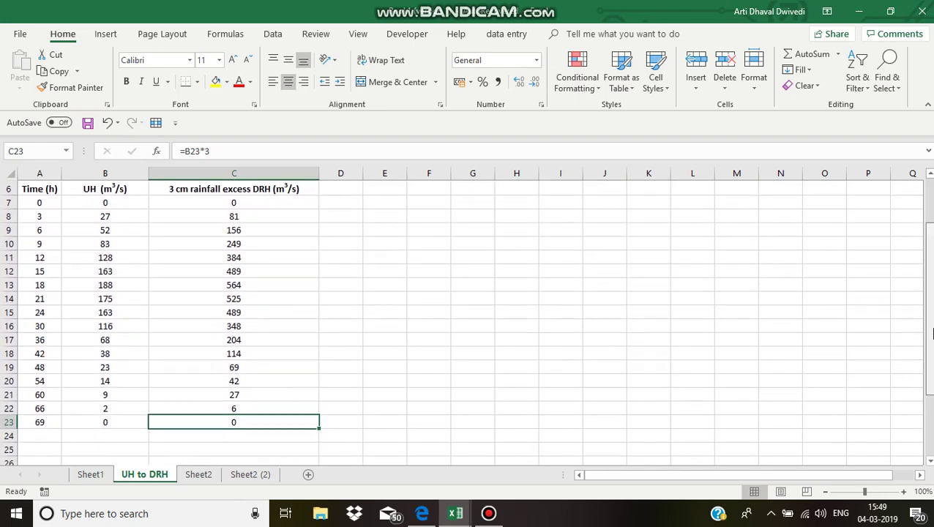
scroll(475, 212, "up", 1)
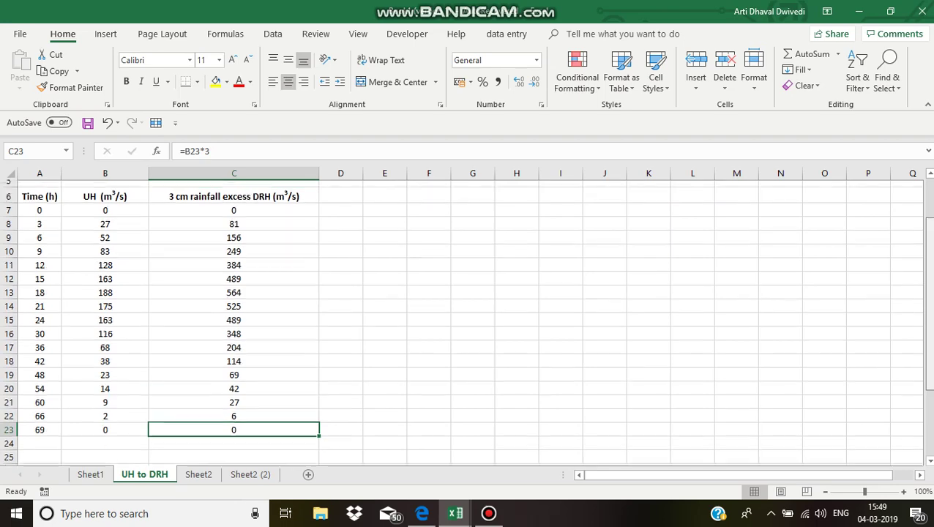
Insert the recommended scatter chart with lines and markers for the time and UH data in A6:B23, placed beside the table
left_click_drag(42, 202, 110, 437)
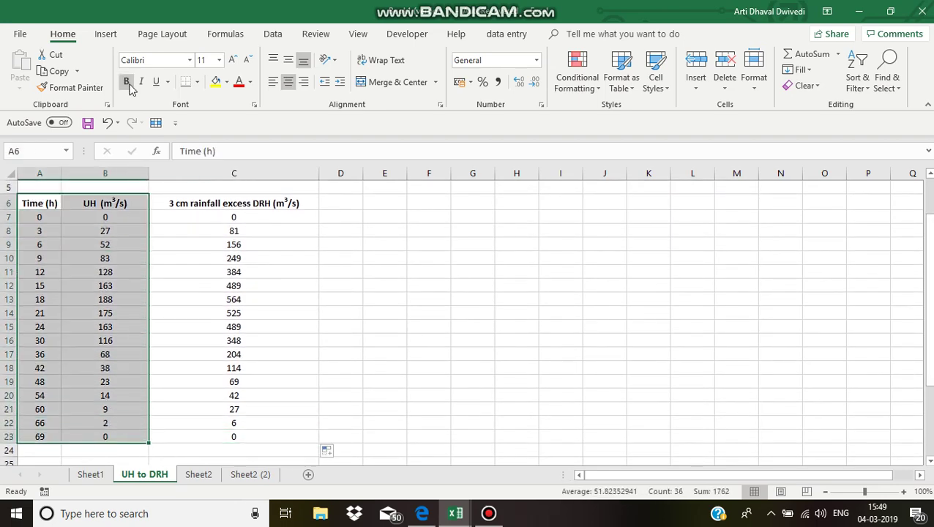
left_click(106, 33)
left_click(328, 59)
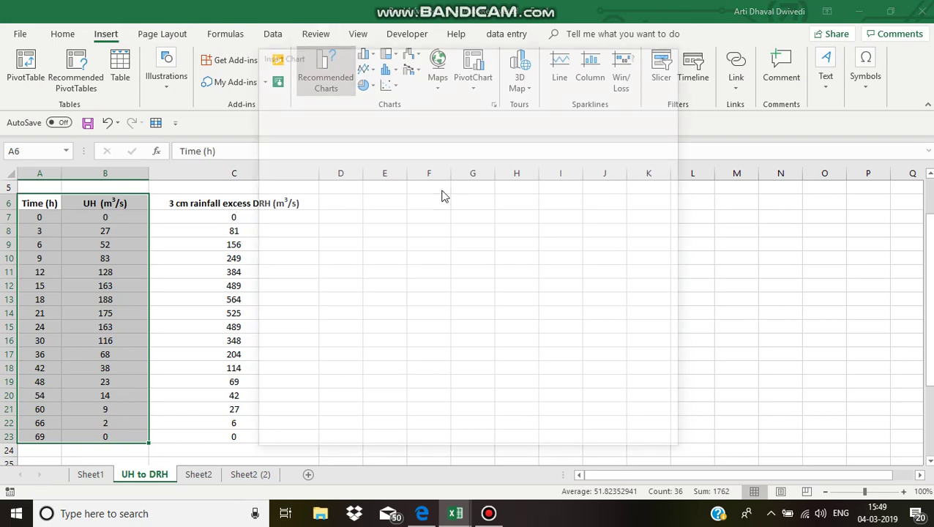
left_click(598, 440)
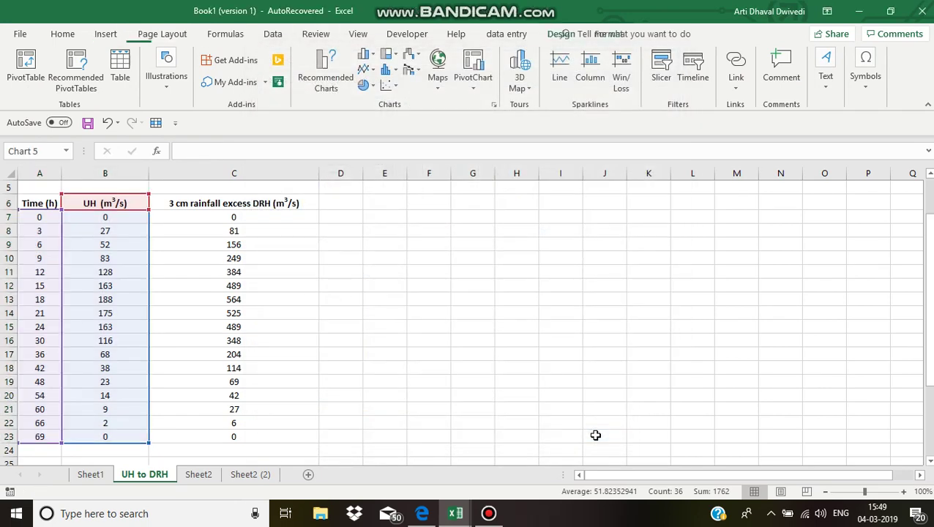
left_click_drag(443, 230, 476, 230)
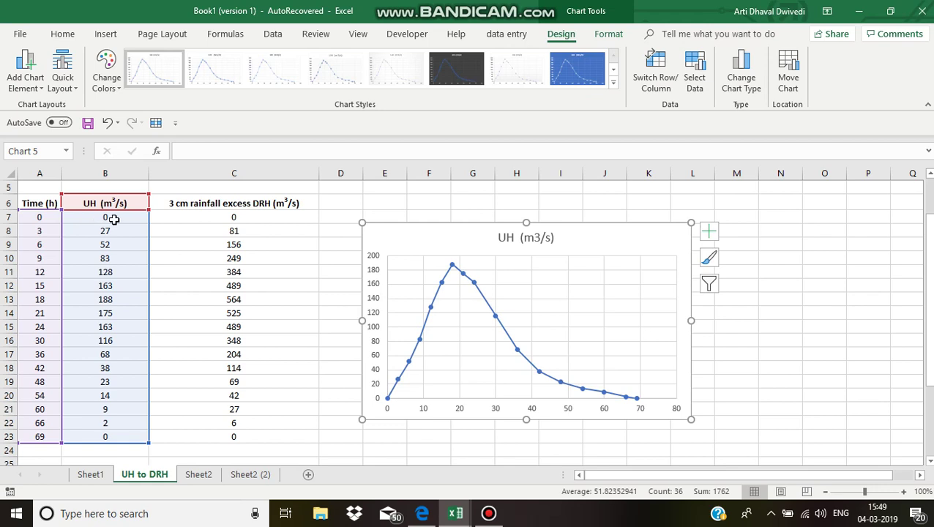
Set the major unit of the chart's horizontal axis to 6
right_click(429, 410)
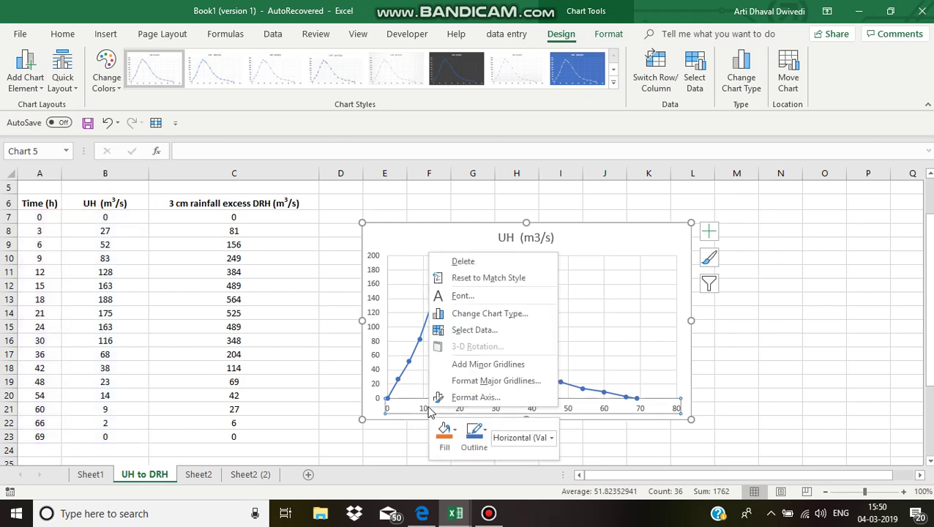
left_click(474, 396)
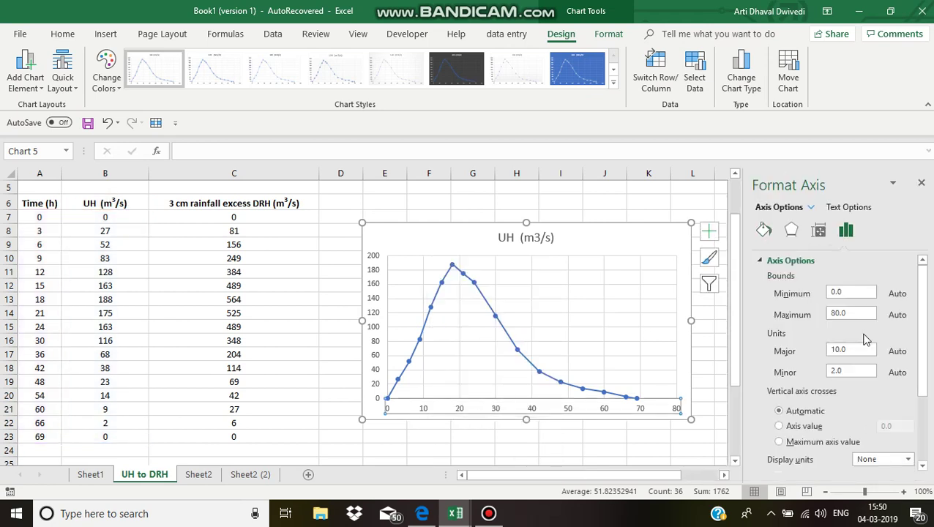
scroll(928, 340, "down", 1)
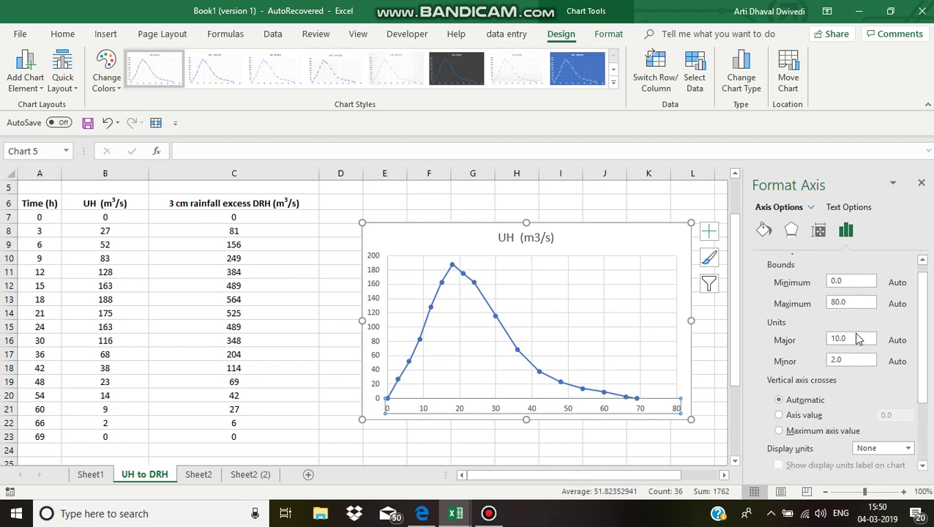
double_click(856, 338)
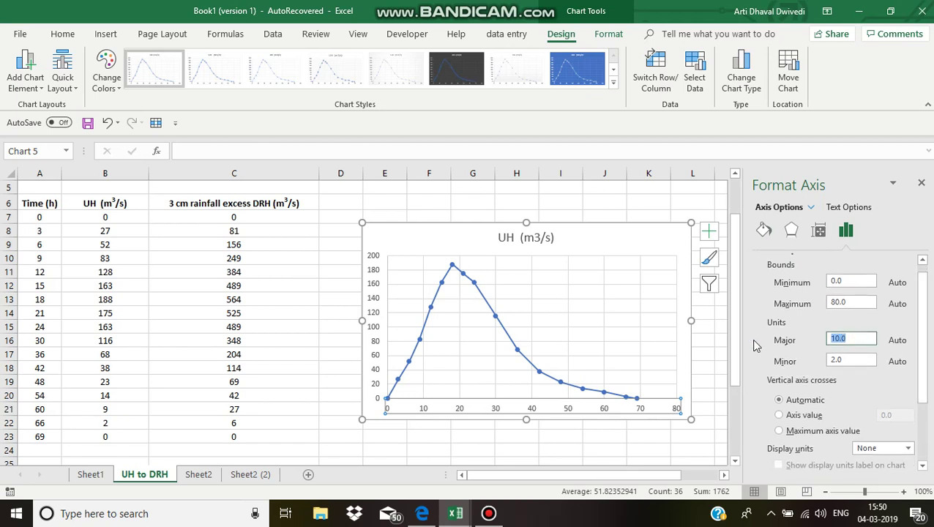
type("6")
key("Return")
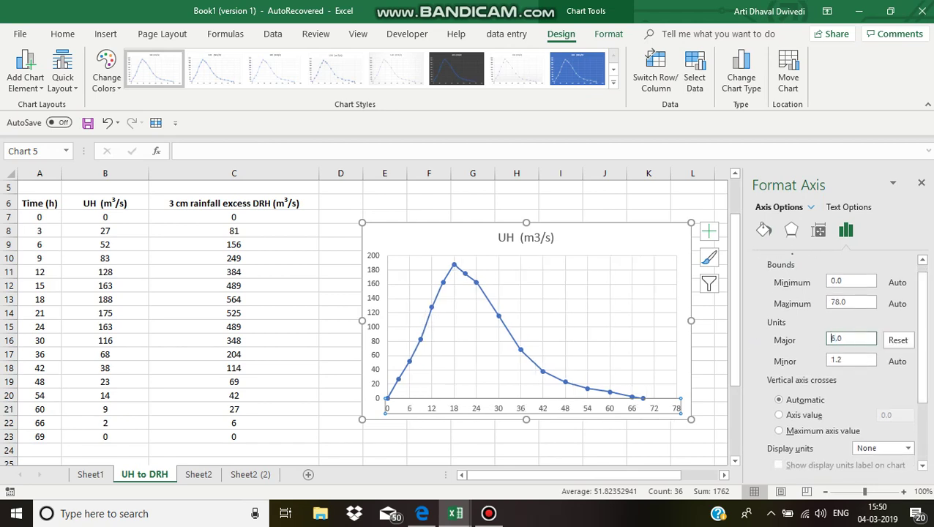
left_click(921, 183)
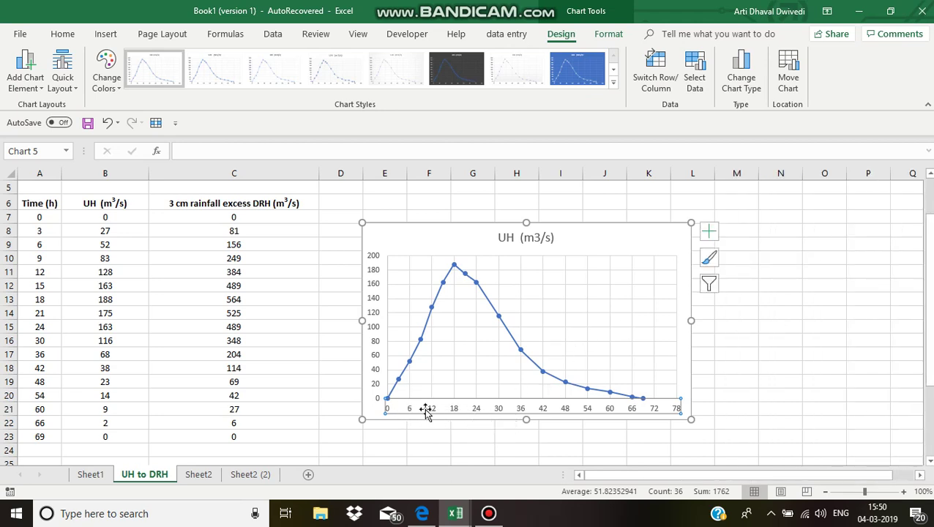
Extend the chart's data range to column C so it also plots the 3 cm rainfall excess DRH
scroll(928, 366, "up", 1)
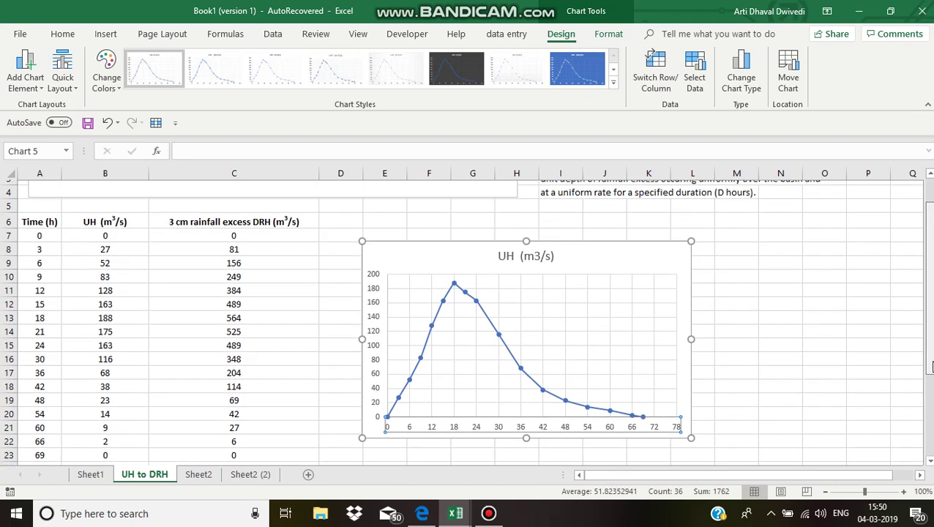
scroll(928, 366, "down", 1)
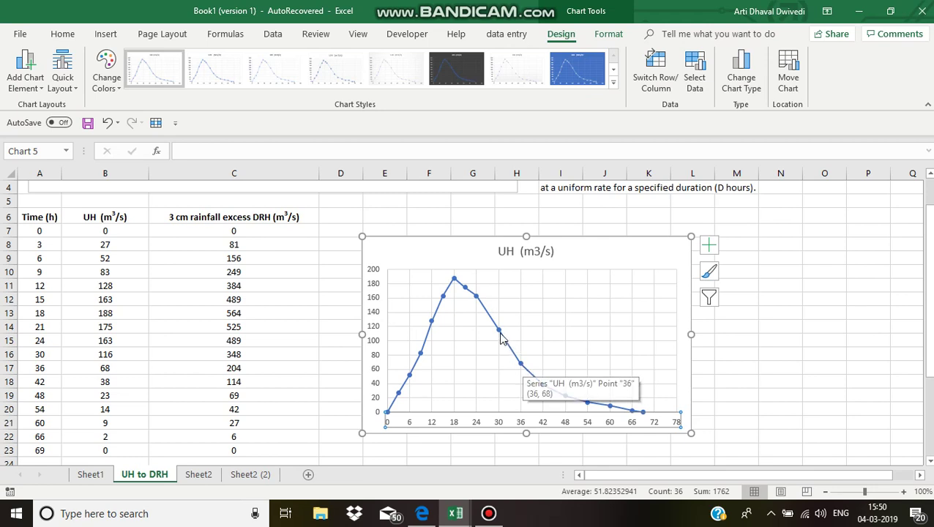
mouse_move(496, 326)
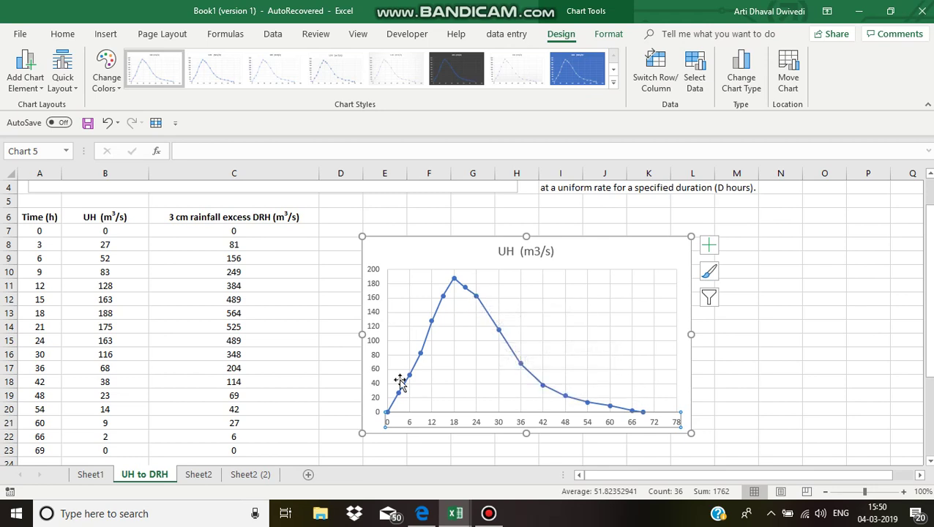
mouse_move(390, 412)
double_click(463, 390)
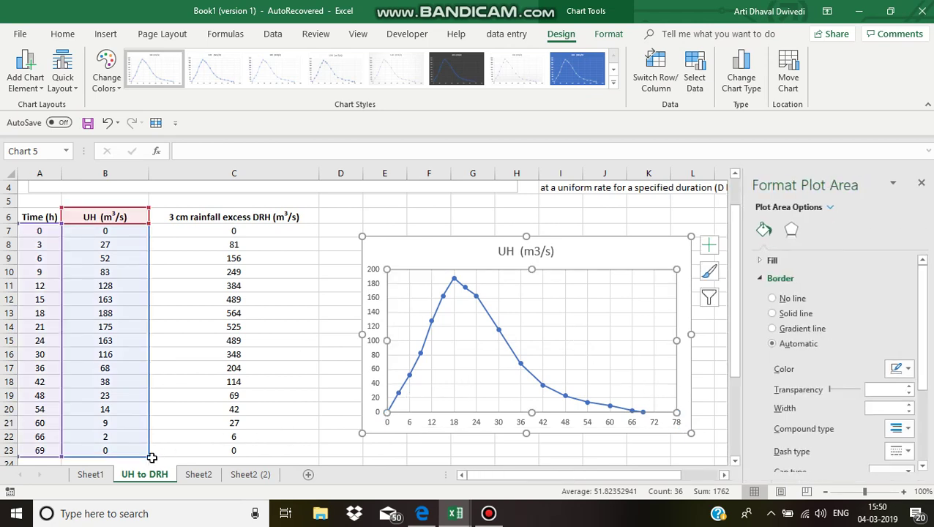
left_click_drag(234, 453, 246, 450)
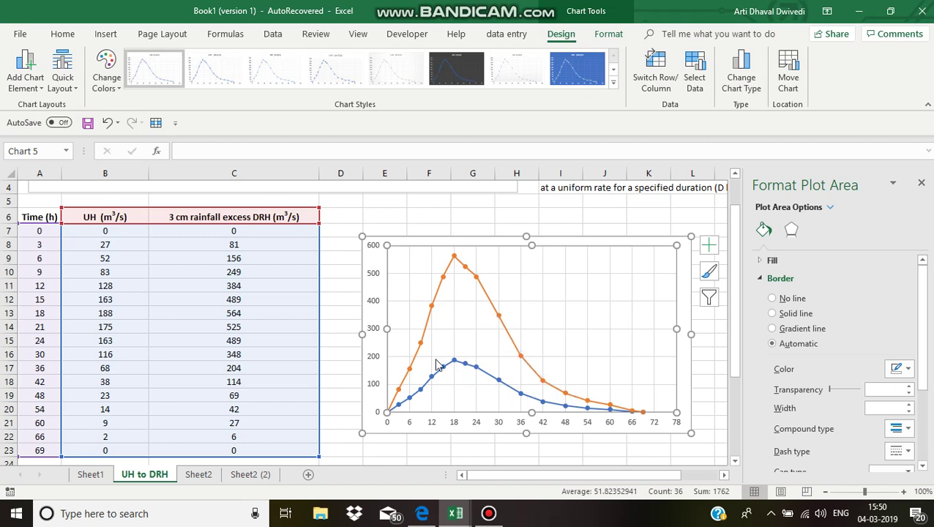
left_click(922, 183)
Enter the header "5 cm rainfall excess DRH (m3/s)" in cell D6
left_click(348, 217)
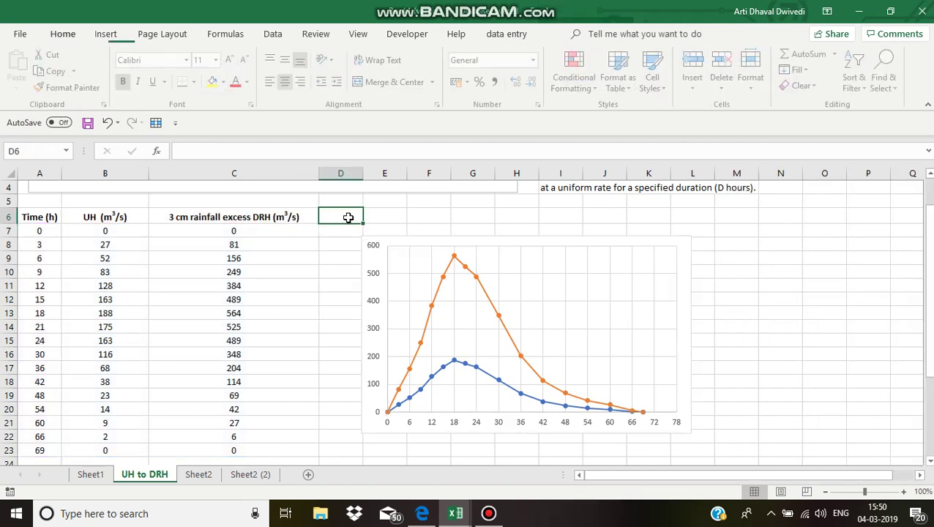
type("5")
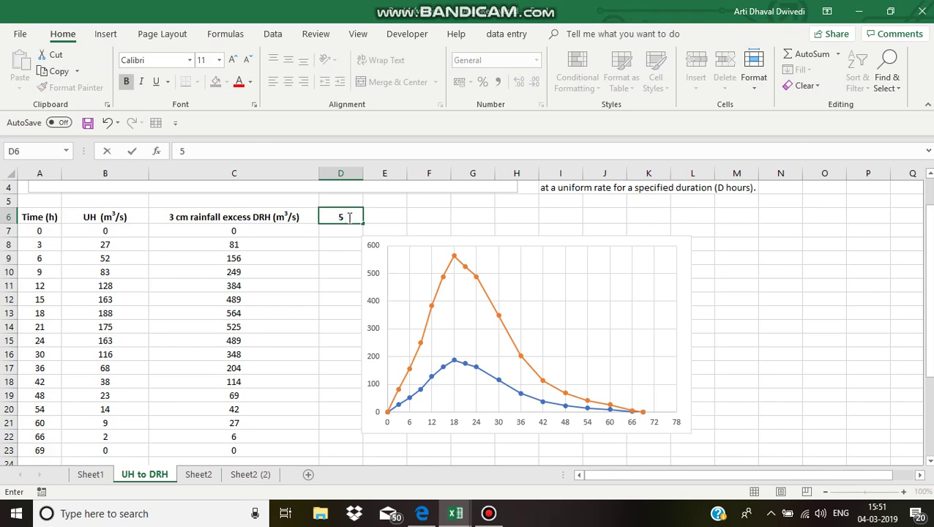
type(" cm rainfall excess")
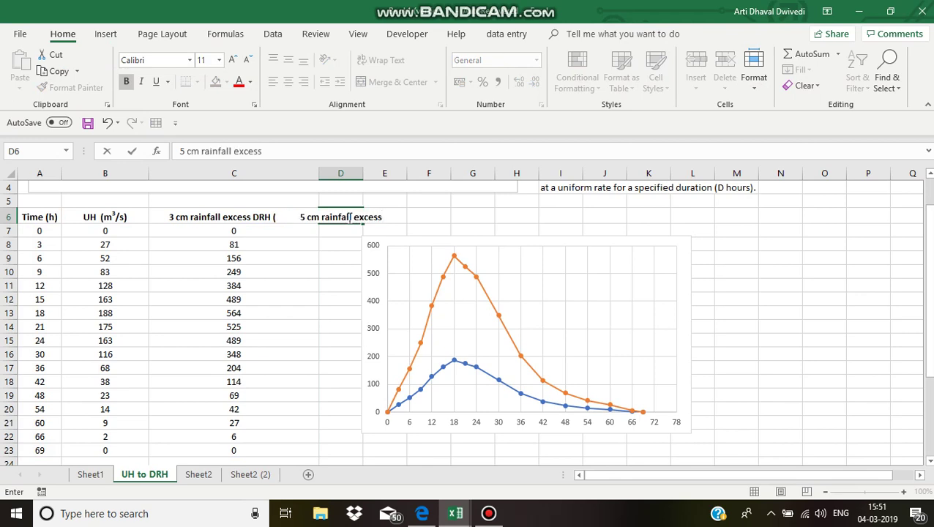
type(" D")
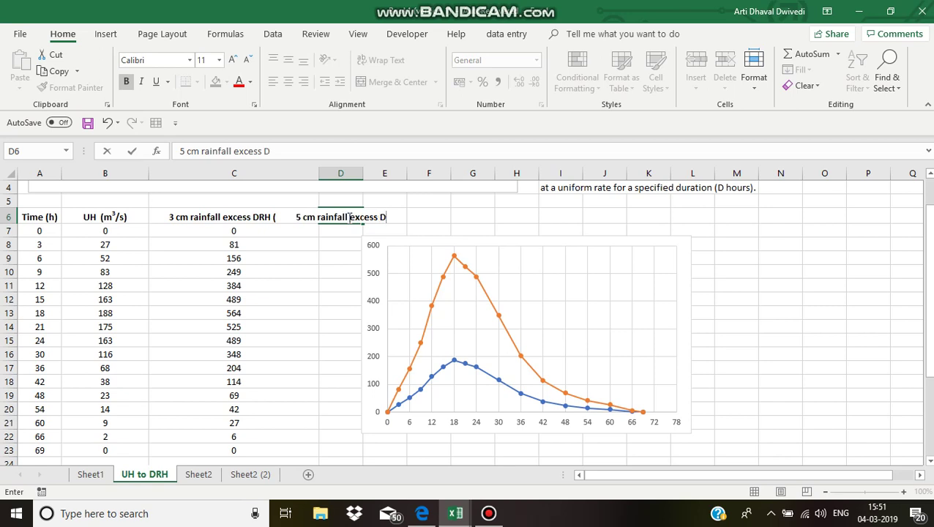
type("RH (")
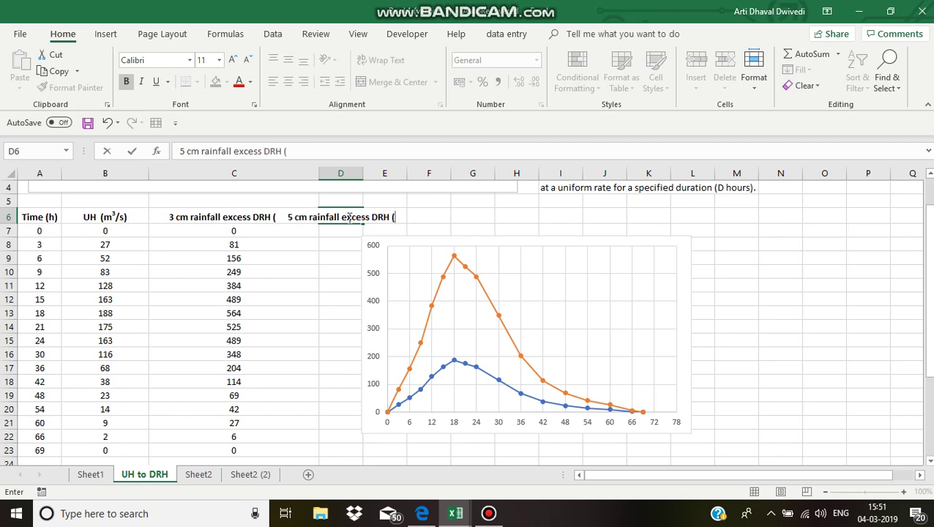
type("m3/s)")
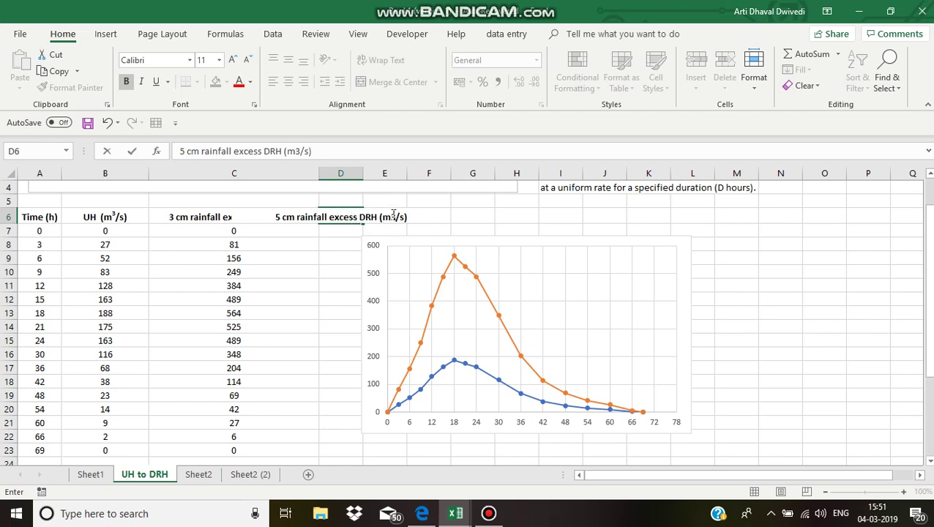
Format the 3 in "m3/s" of the D6 header as superscript
left_click(395, 217)
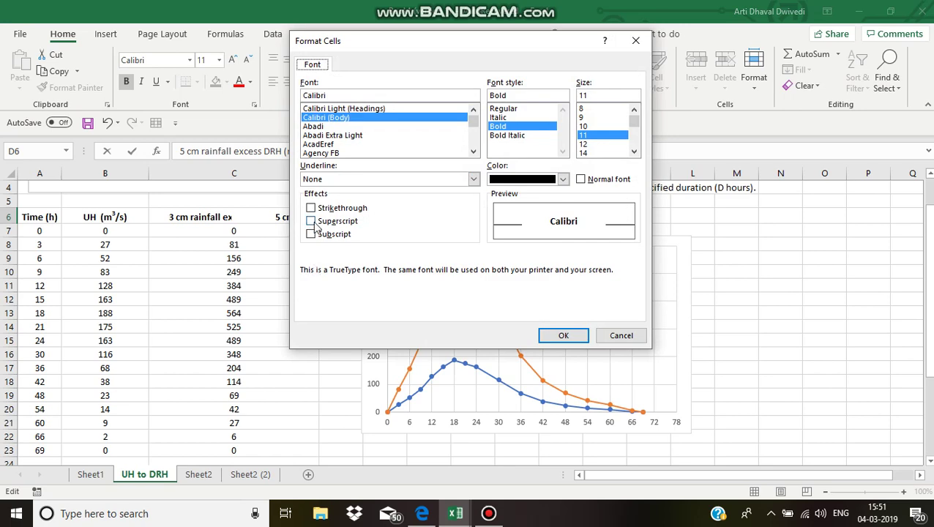
left_click(310, 221)
left_click(562, 336)
left_click(724, 281)
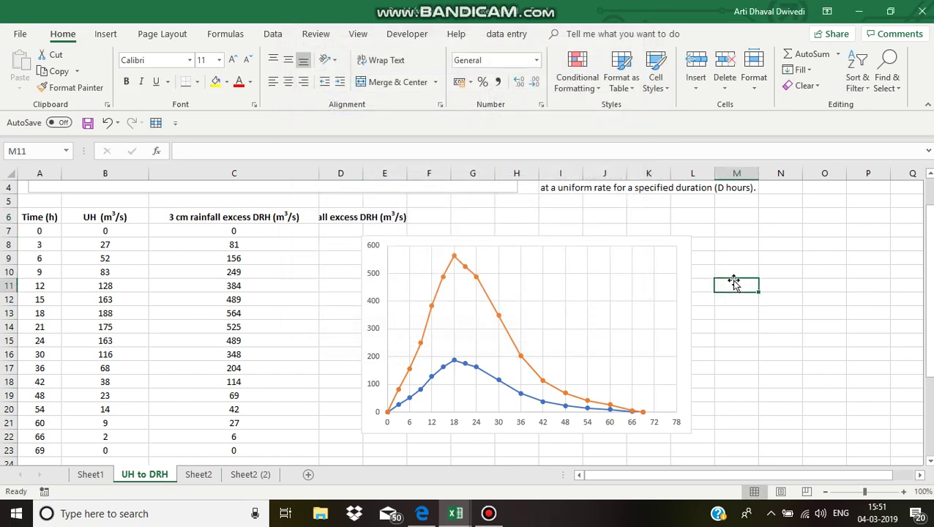
Move the chart clear of column D and autofit that column's width to its header
left_click_drag(598, 244, 742, 235)
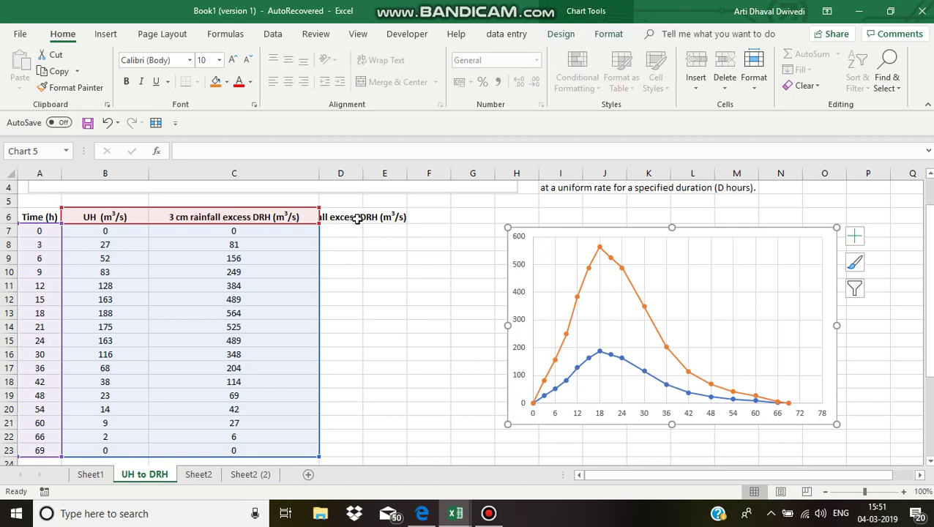
left_click(353, 230)
double_click(367, 179)
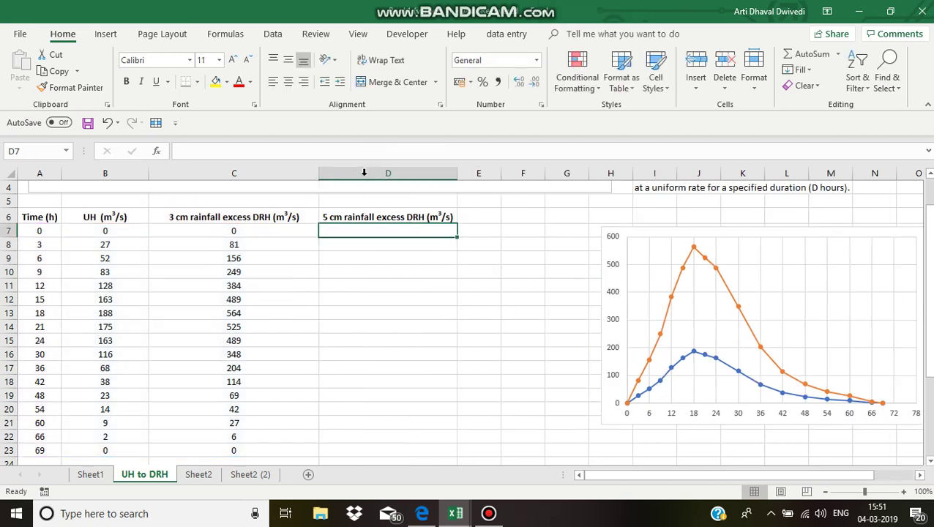
left_click_drag(609, 248, 595, 252)
Enter the formula =B7*5 in cell D7 to compute the first 5 cm rainfall excess ordinate
left_click(354, 230)
double_click(355, 231)
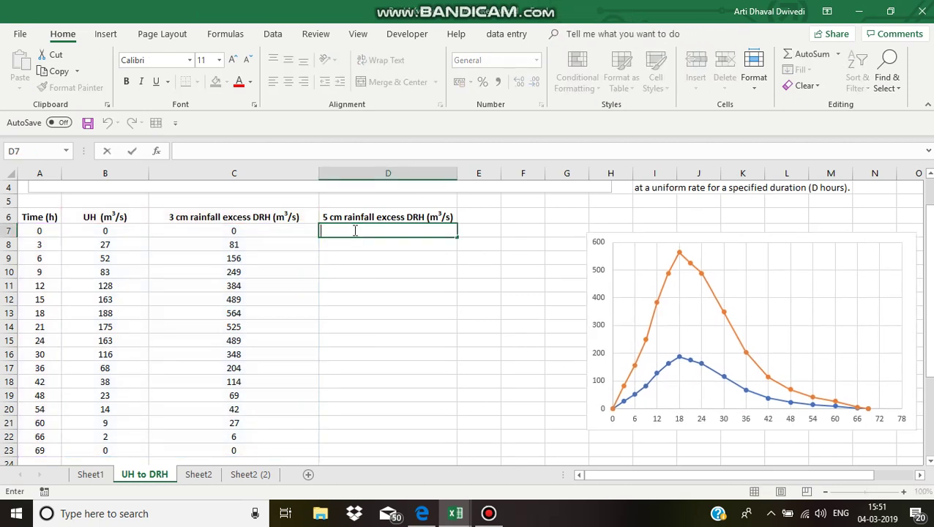
type("=")
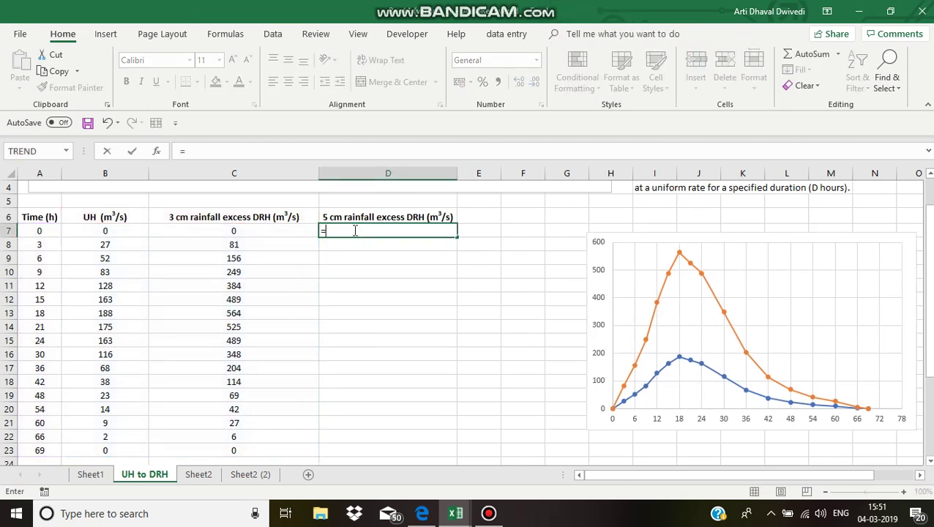
left_click(104, 230)
type("*")
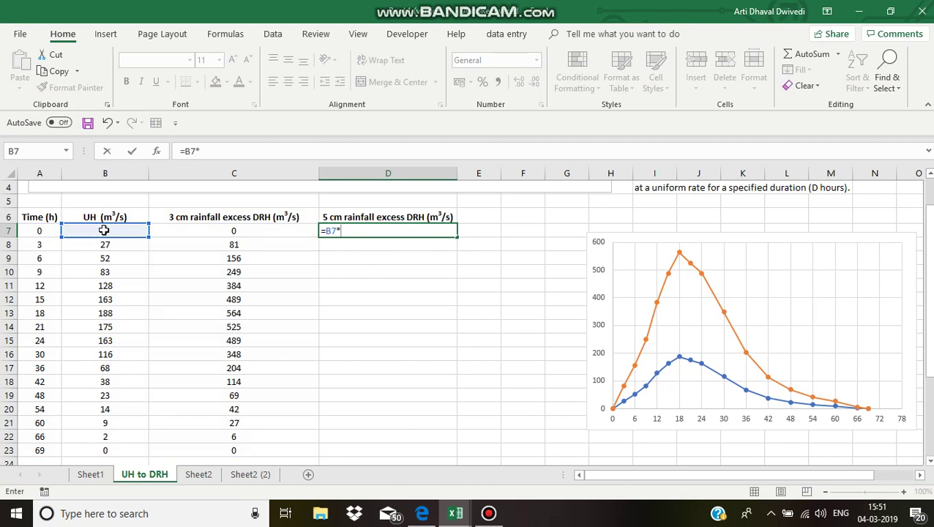
type("5")
key("Return")
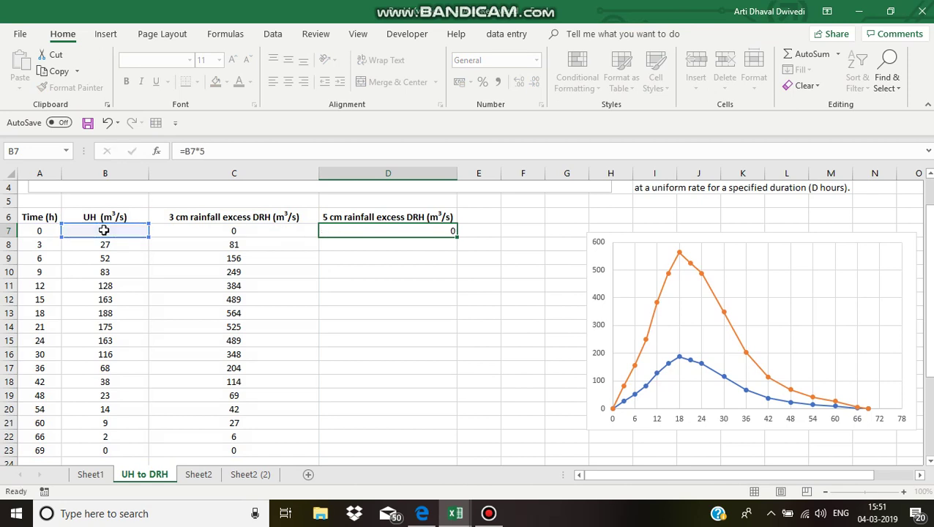
Fill the D7 formula down the 5 cm rainfall excess DRH column to row 23
left_click(426, 231)
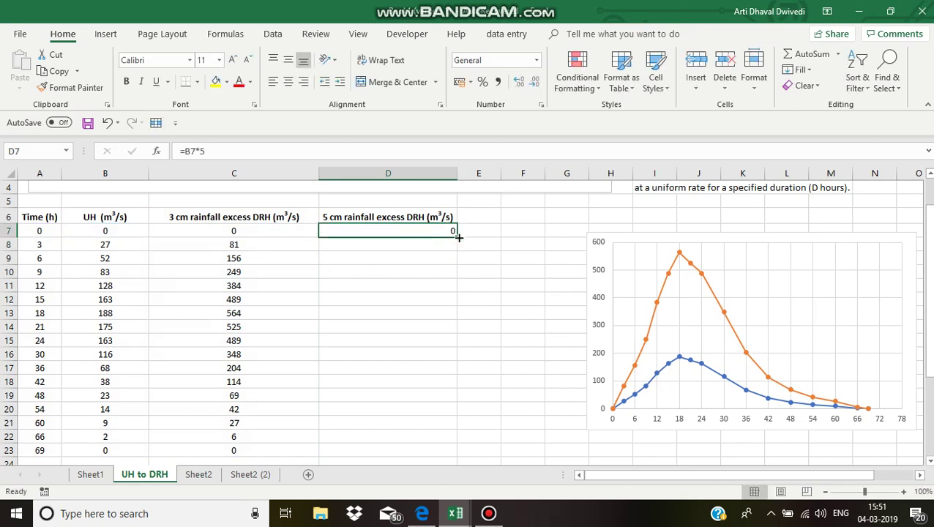
double_click(456, 236)
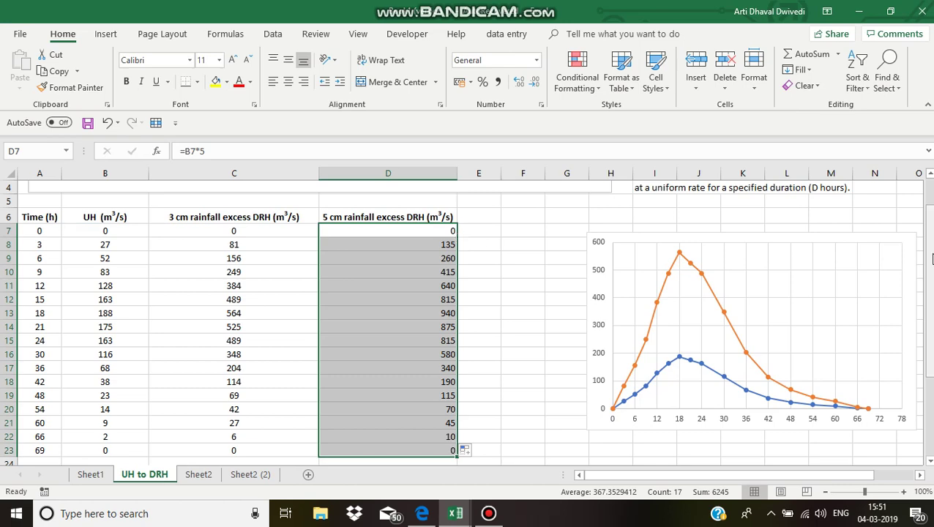
scroll(843, 278, "down", 1)
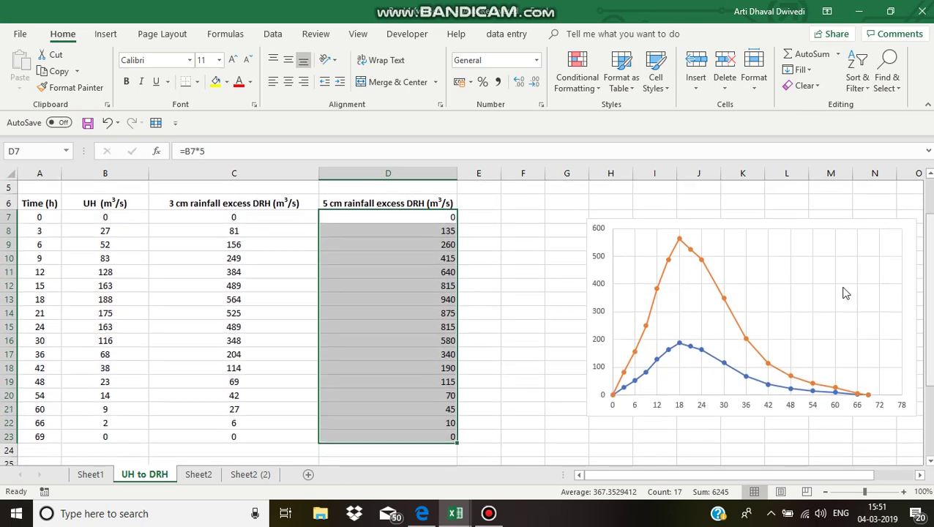
left_click(679, 388)
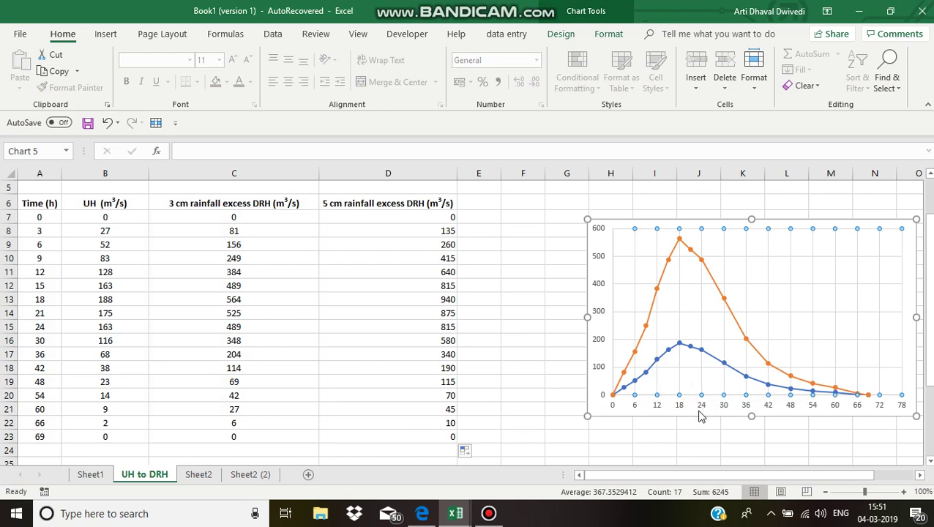
left_click(699, 414)
left_click(794, 319)
double_click(794, 320)
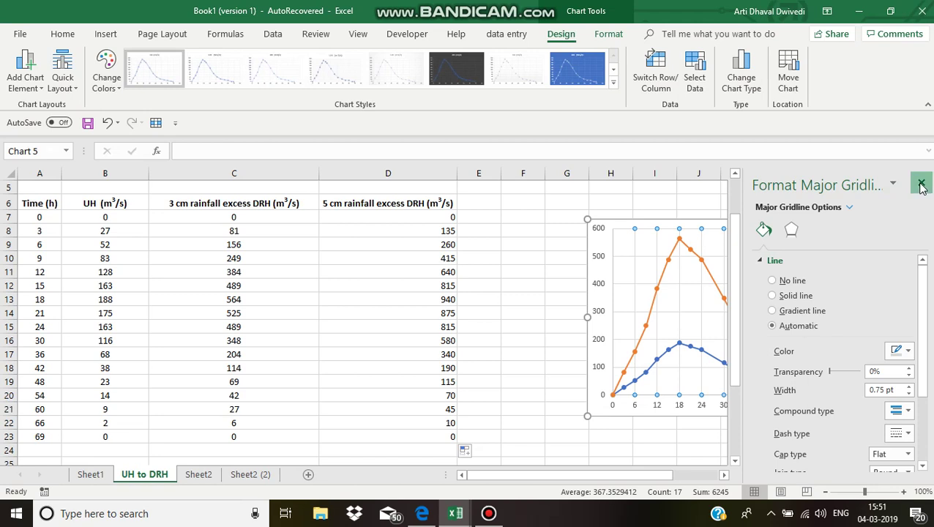
left_click(920, 183)
Extend the chart's data range to column D so it also plots the 5 cm rainfall excess DRH
left_click(604, 412)
double_click(604, 412)
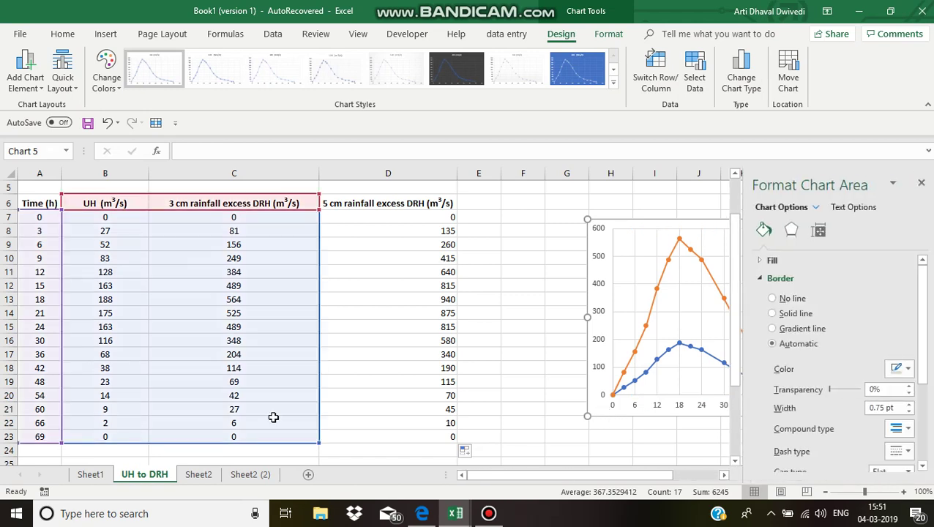
left_click_drag(319, 442, 458, 442)
left_click(921, 183)
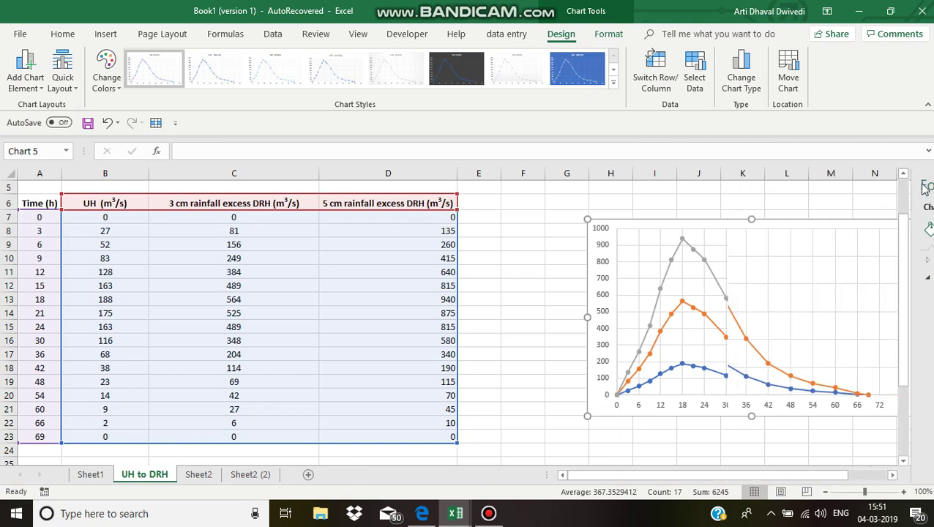
Move the chart closer to the table, with its edge in column E
left_click_drag(815, 227, 727, 232)
left_click(622, 278)
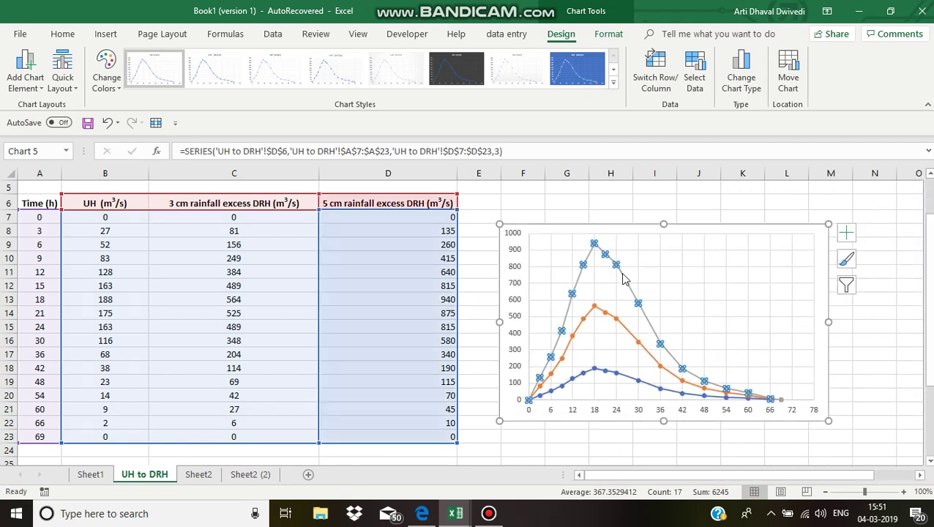
left_click(823, 246)
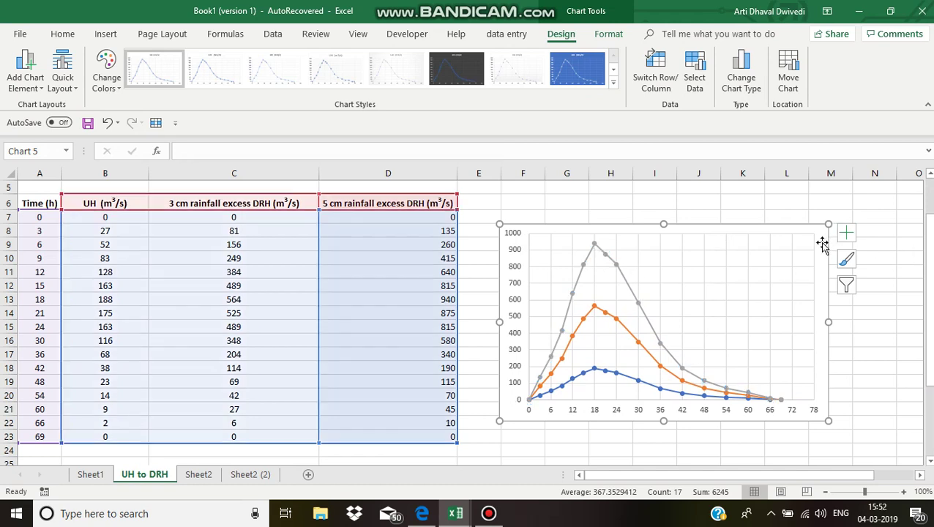
Add a legend to the chart identifying the UH, 3 cm and 5 cm rainfall excess DRH series
left_click(844, 236)
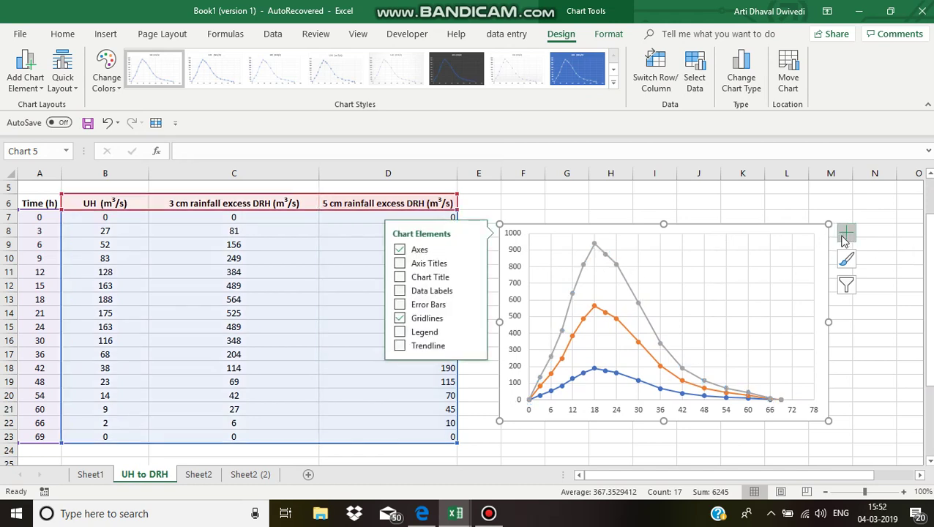
left_click(399, 332)
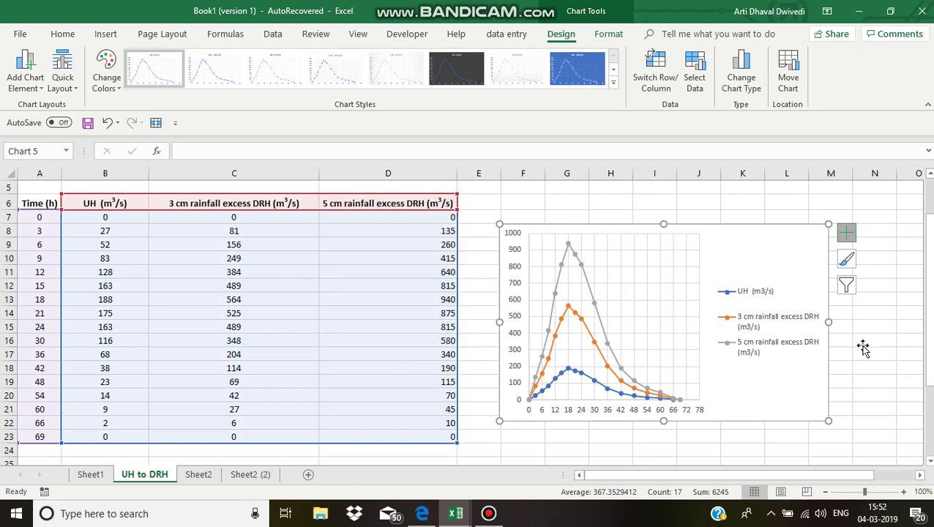
left_click(859, 342)
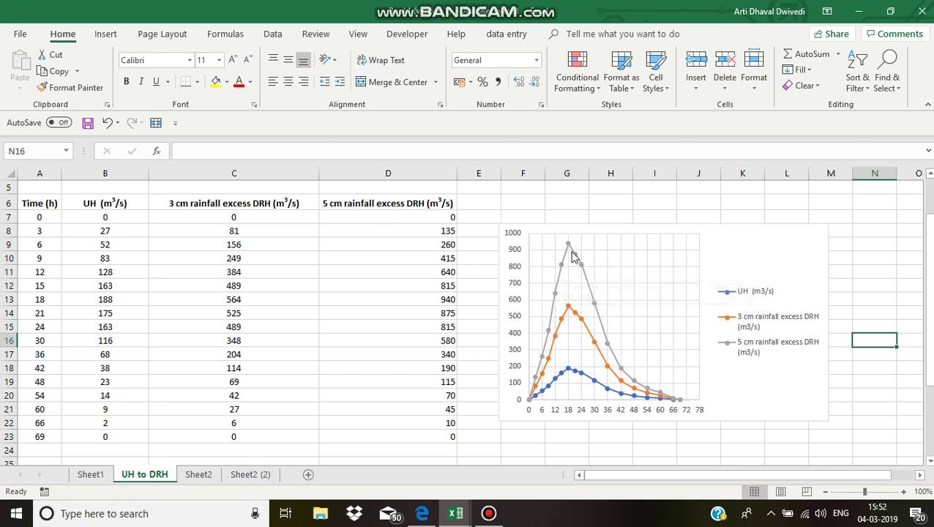
mouse_move(590, 295)
mouse_move(666, 396)
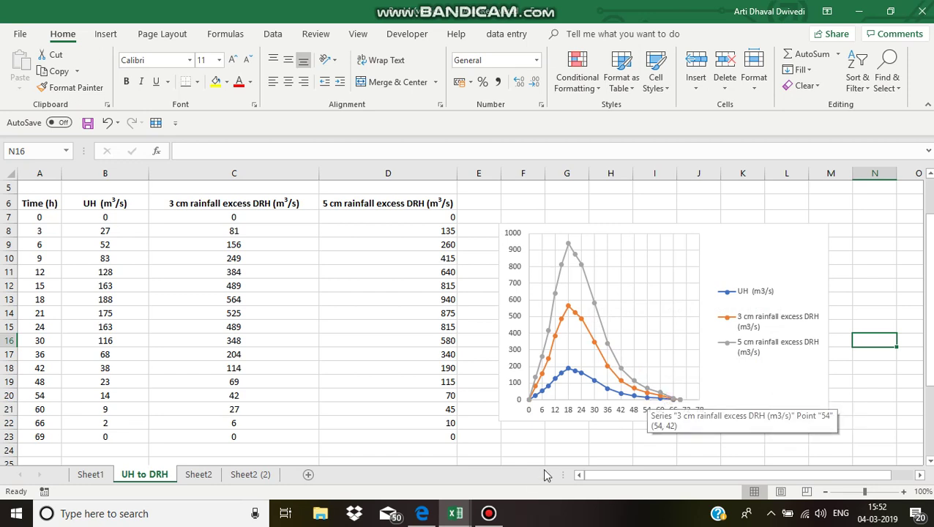
left_click(490, 515)
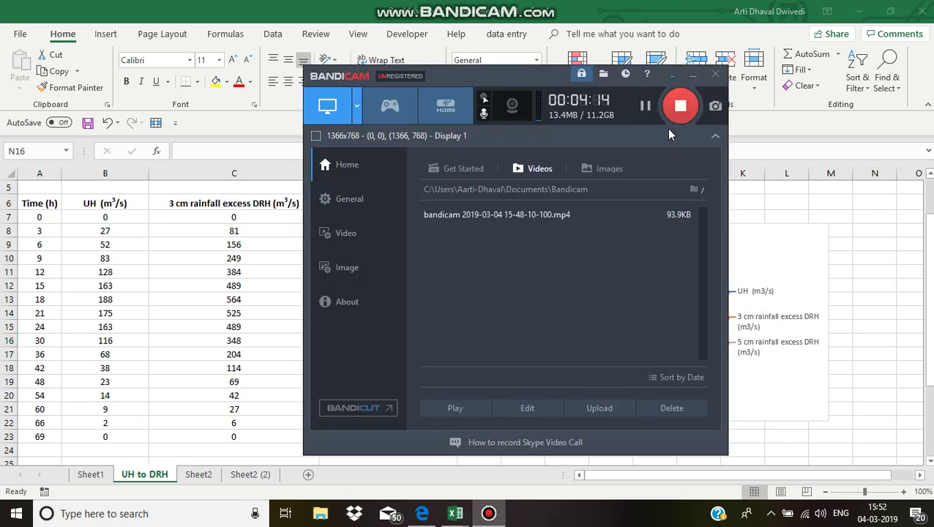